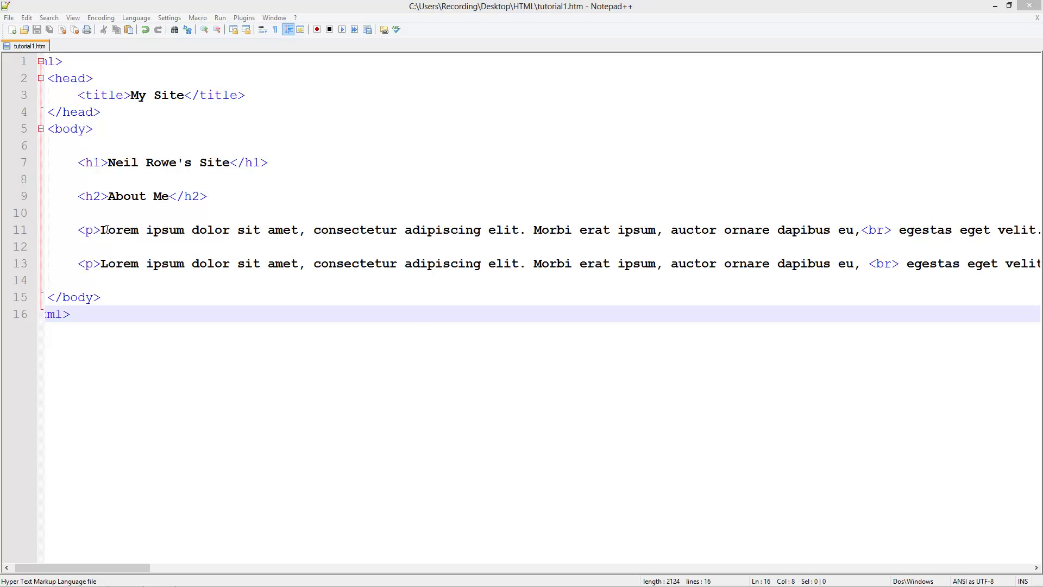
{"action": "left_click_drag", "start_coordinate": [105, 230], "coordinate": [953, 229]}
Select the site heading and the two paragraph lines to review the page text
{"action": "left_click", "coordinate": [180, 196]}
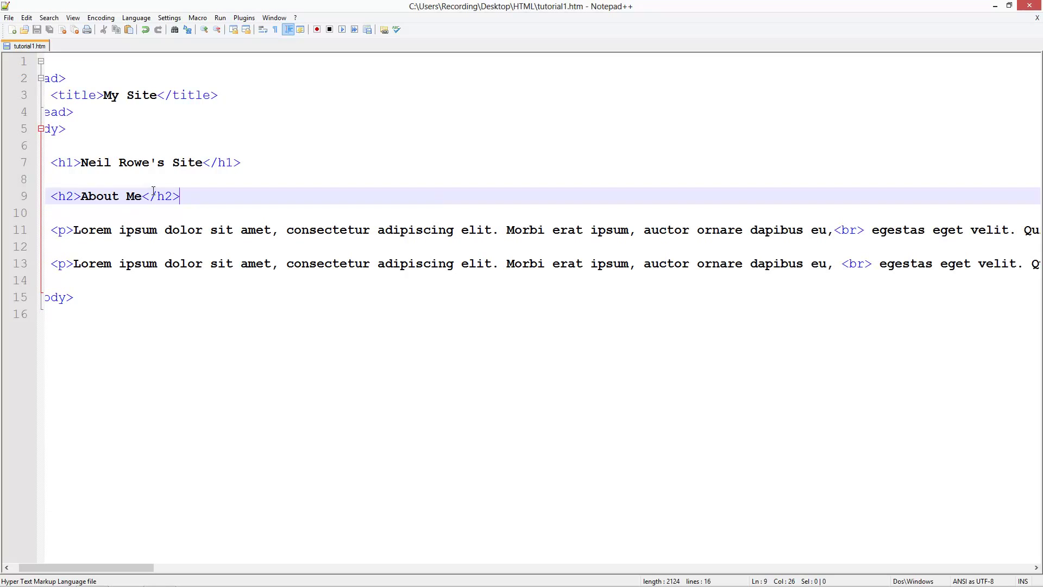
{"action": "left_click_drag", "start_coordinate": [112, 162], "coordinate": [169, 204]}
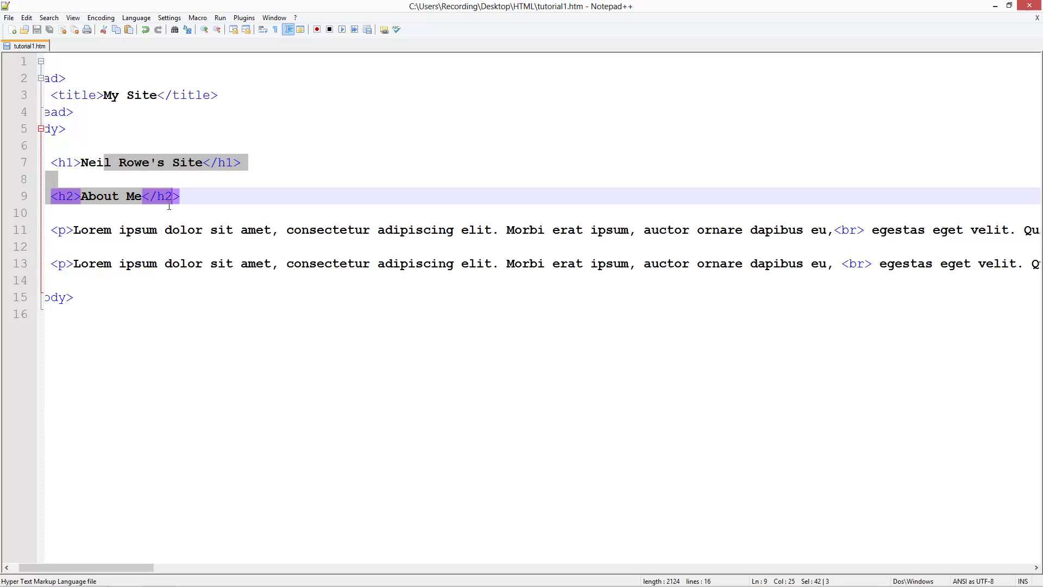
{"action": "left_click", "coordinate": [168, 202]}
{"action": "left_click_drag", "start_coordinate": [51, 230], "coordinate": [302, 265]}
{"action": "left_click", "coordinate": [481, 265]}
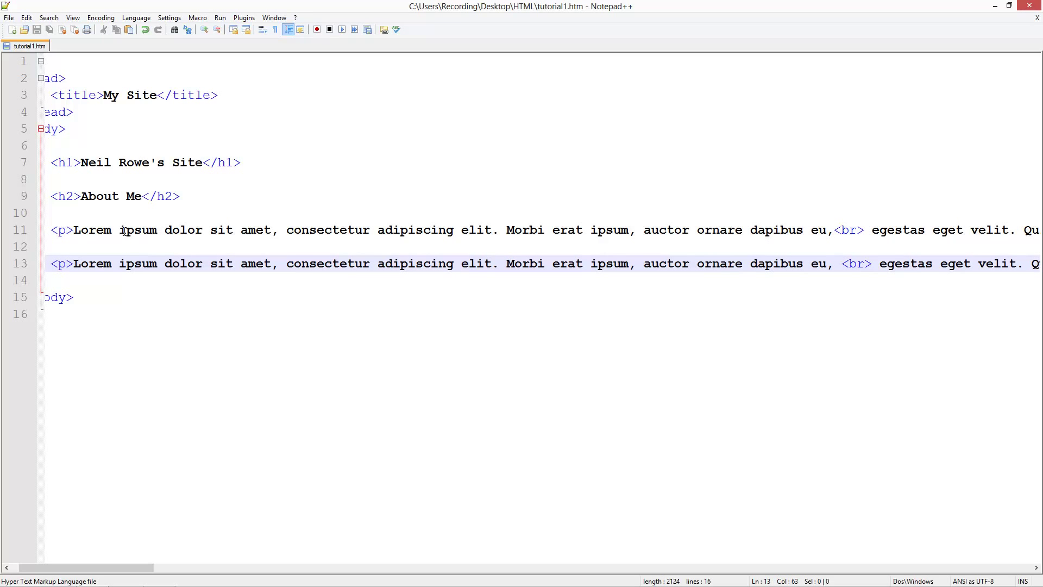
Wrap 'Lorem ipsum dolor' in the first paragraph with <b></b> tags
{"action": "left_click_drag", "start_coordinate": [74, 229], "coordinate": [158, 230]}
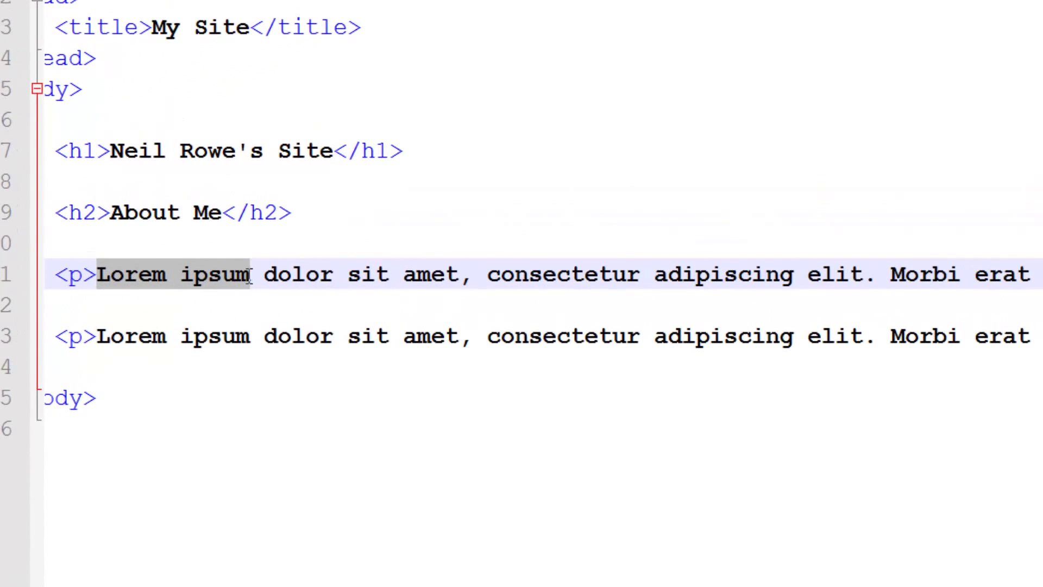
{"action": "left_click_drag", "start_coordinate": [250, 277], "coordinate": [338, 284]}
{"action": "left_click", "coordinate": [277, 305]}
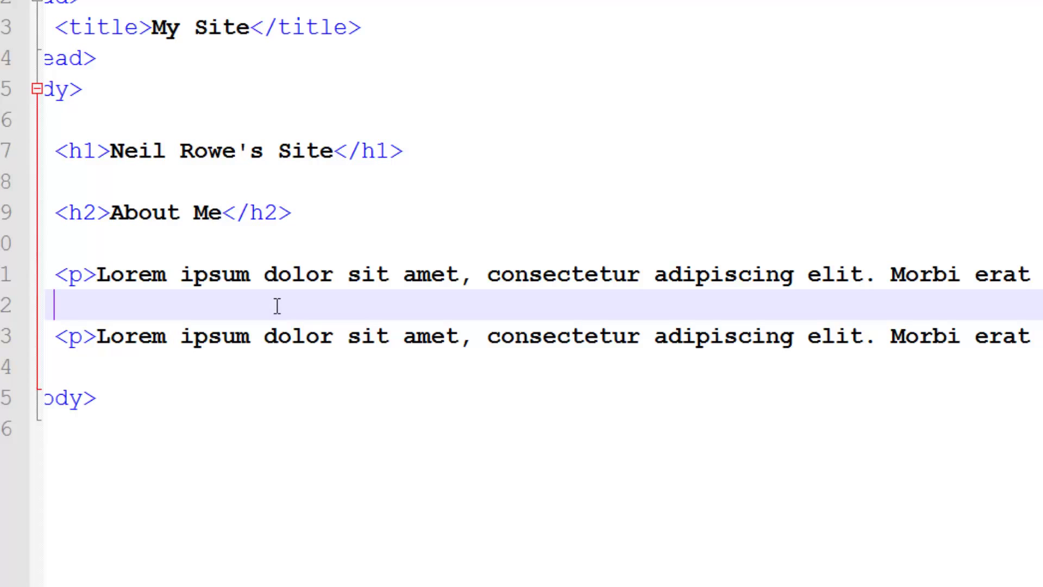
{"action": "left_click", "coordinate": [98, 275]}
{"action": "type", "text": "<"}
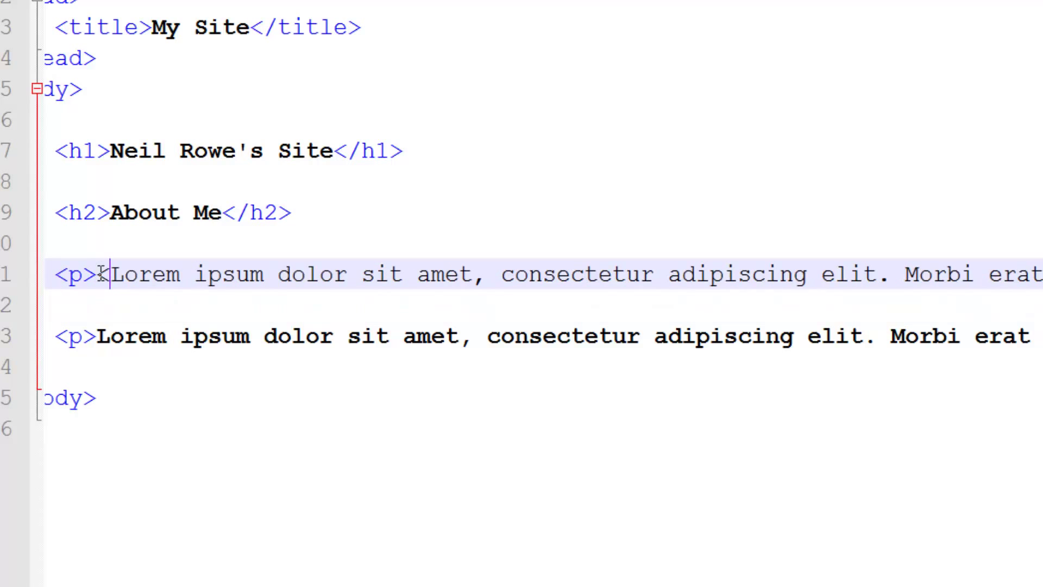
{"action": "type", "text": "b>"}
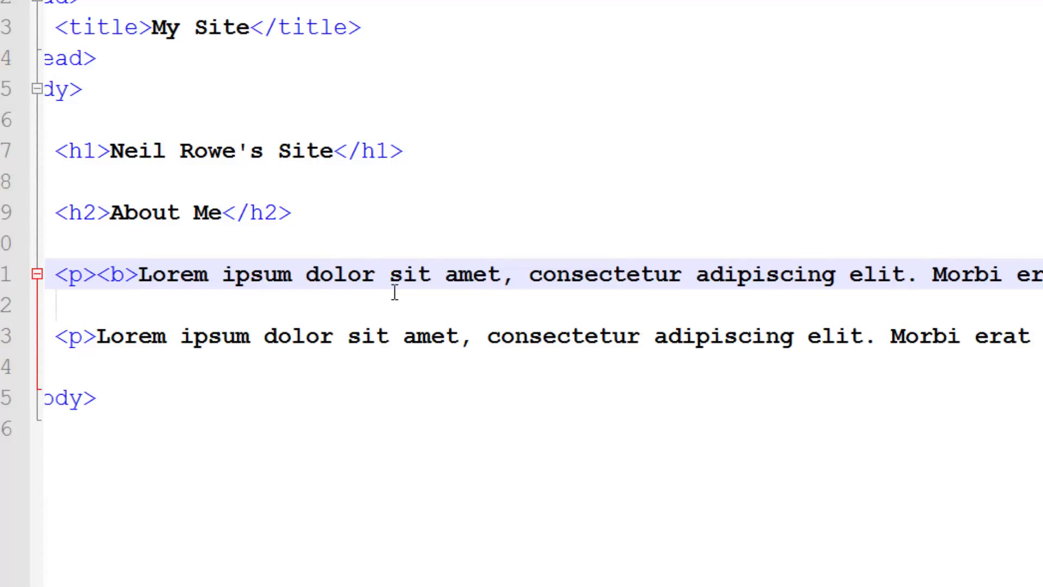
{"action": "type", "text": "<b"}
{"action": "key", "text": "BackSpace"}
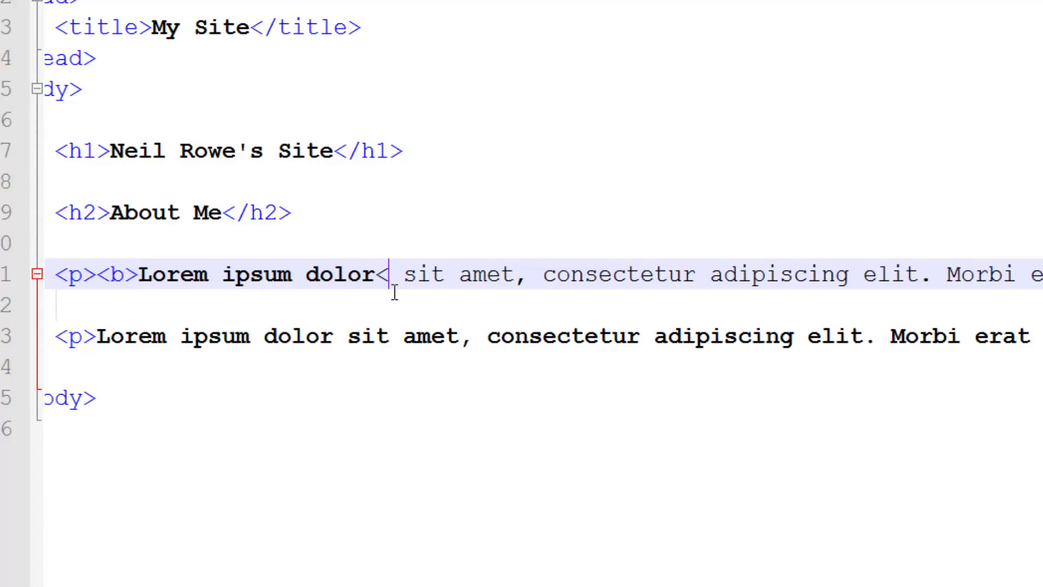
{"action": "type", "text": "/b>"}
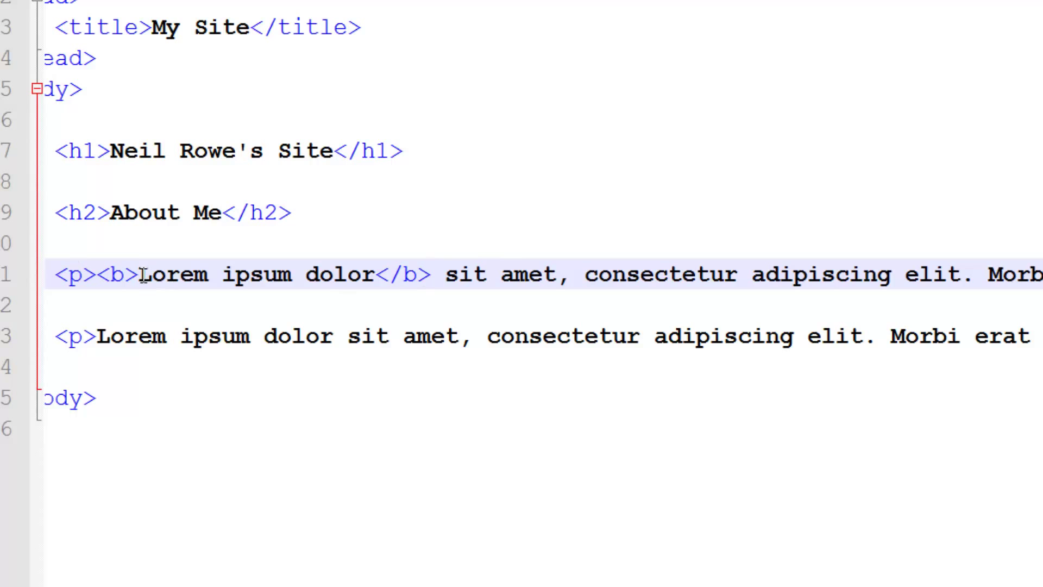
{"action": "left_click_drag", "start_coordinate": [139, 277], "coordinate": [366, 277]}
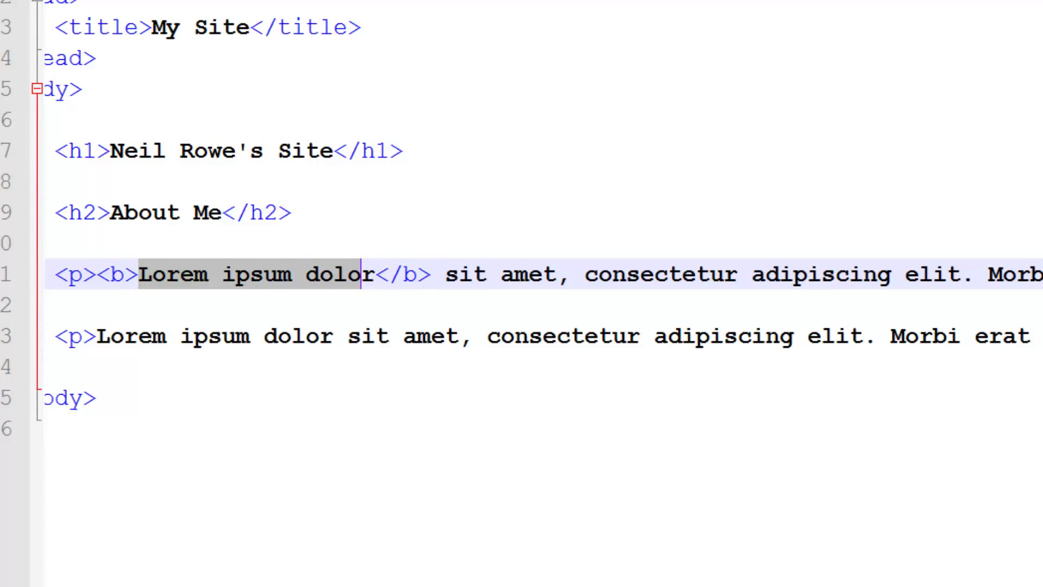
Preview the page in Chrome and confirm 'Lorem ipsum dolor' renders bold
{"action": "left_click", "coordinate": [367, 11]}
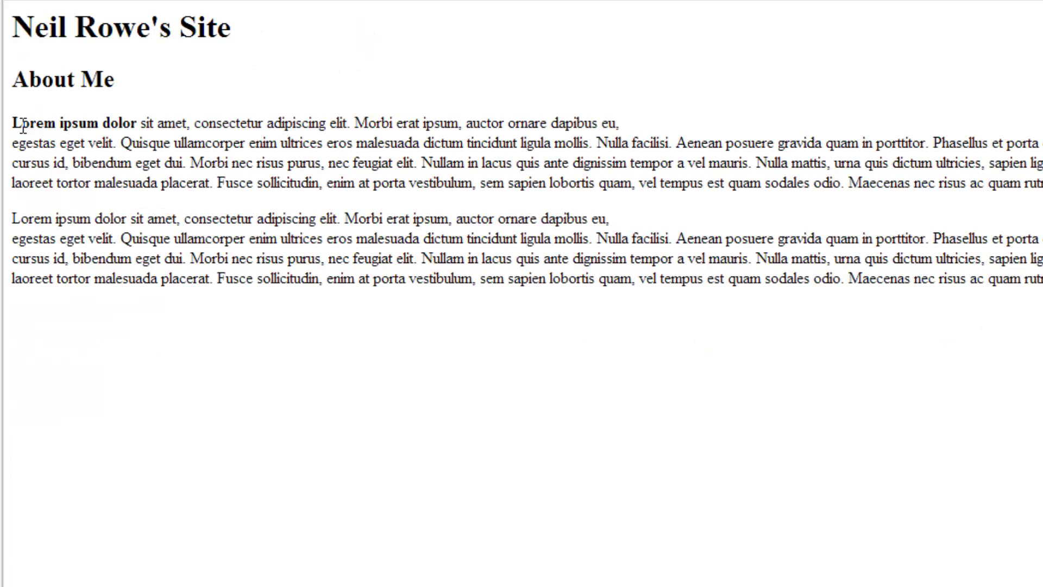
{"action": "left_click_drag", "start_coordinate": [12, 123], "coordinate": [137, 123]}
{"action": "left_click", "coordinate": [266, 149]}
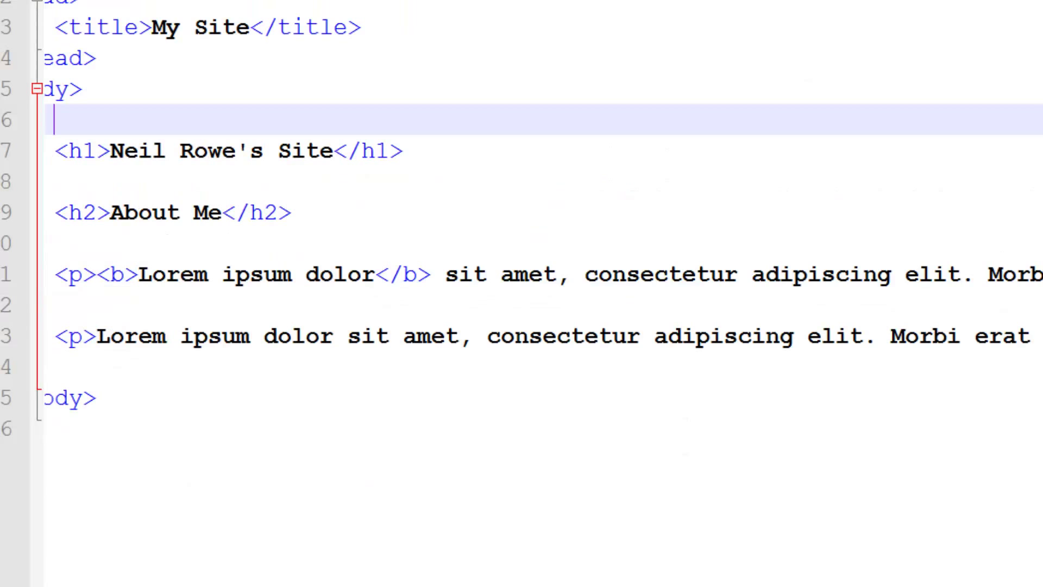
Wrap 'consectetur' on line 11 in <i></i> tags and preview the page in Chrome
{"action": "left_click", "coordinate": [589, 279]}
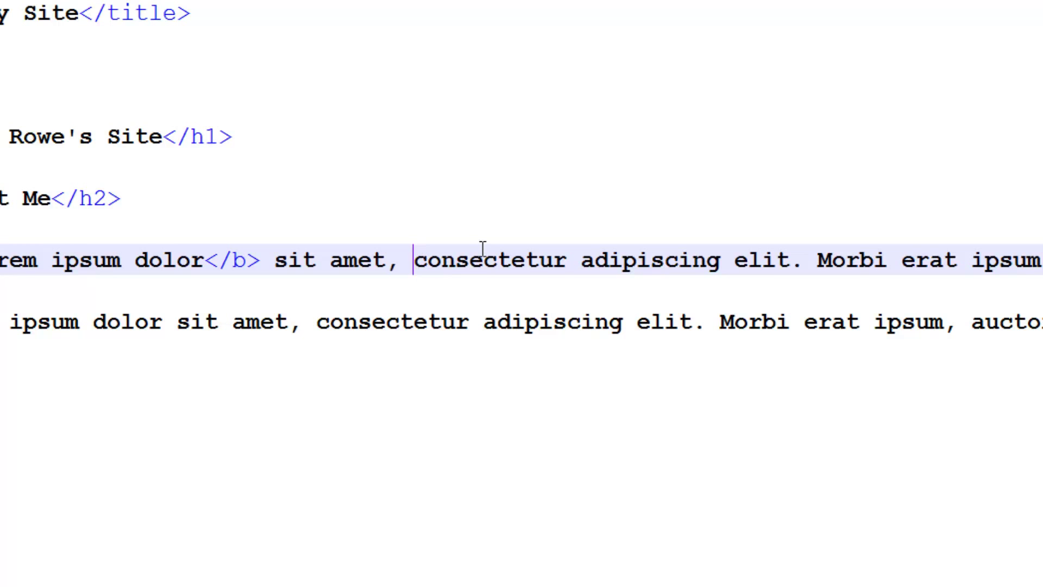
{"action": "type", "text": "<i"}
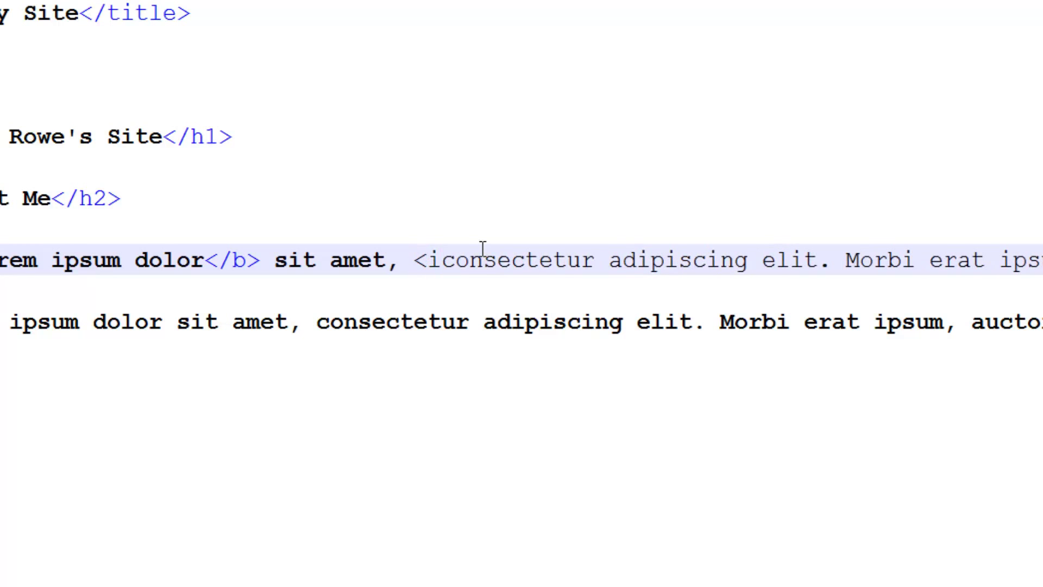
{"action": "type", "text": ">"}
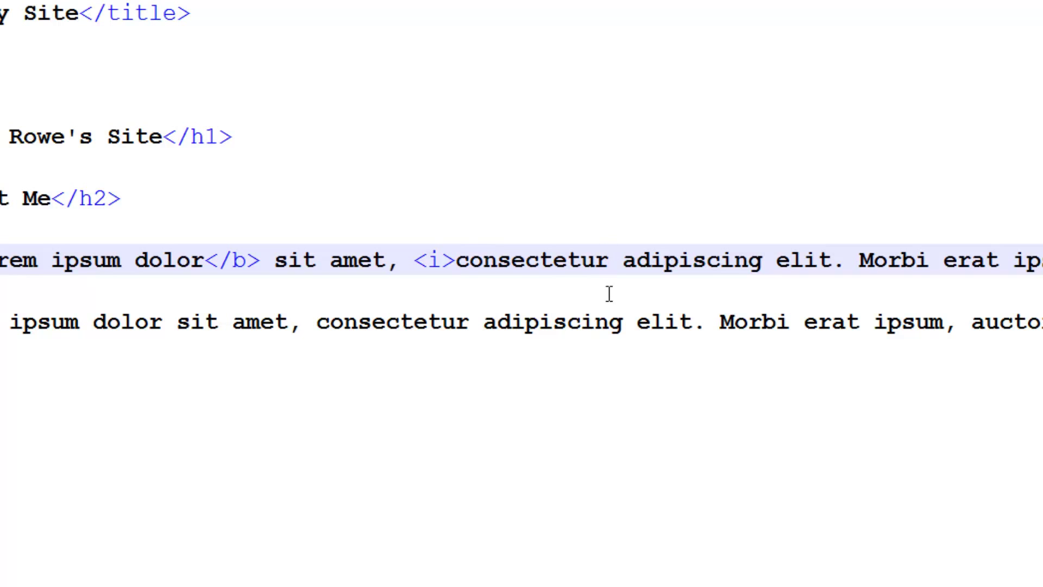
{"action": "type", "text": "<>"}
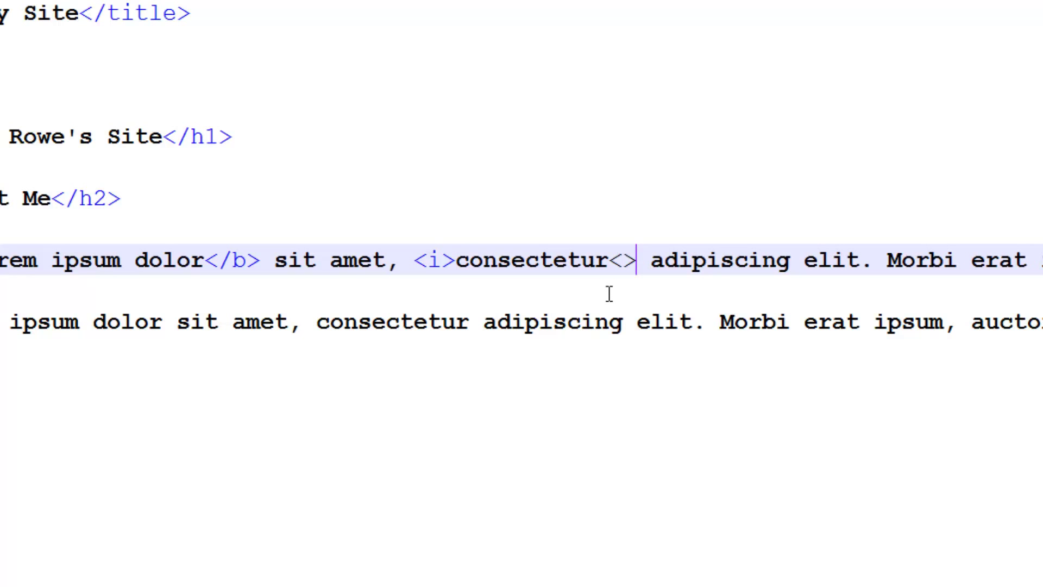
{"action": "type", "text": "/i"}
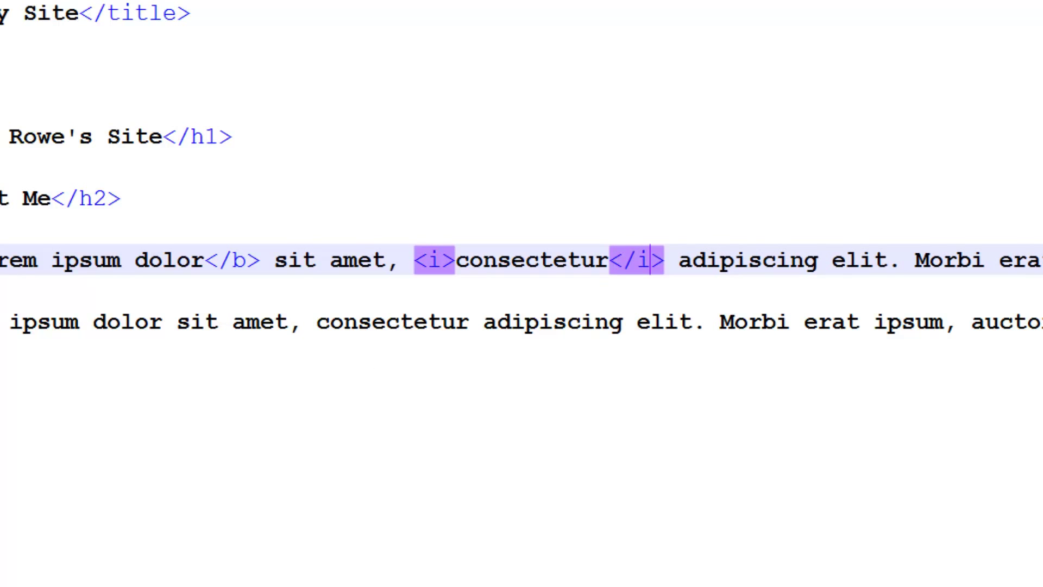
{"action": "key", "text": "alt+r"}
{"action": "key", "text": "Return"}
Insert <u> before 'consectetur' and </u> after 'Morbi erat ipsum,' on line 13
{"action": "left_click", "coordinate": [317, 325]}
{"action": "type", "text": "<"}
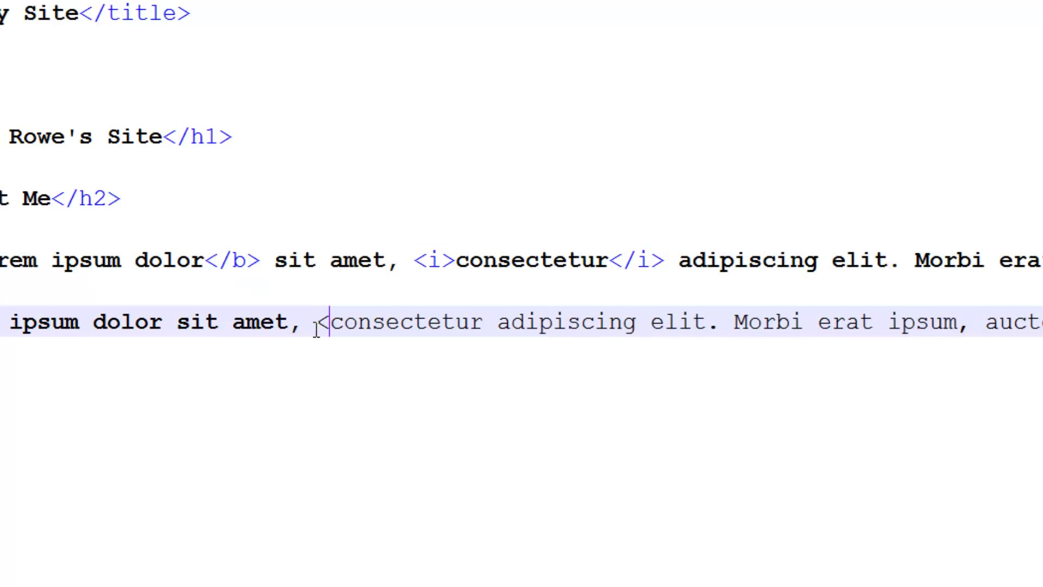
{"action": "type", "text": "u>"}
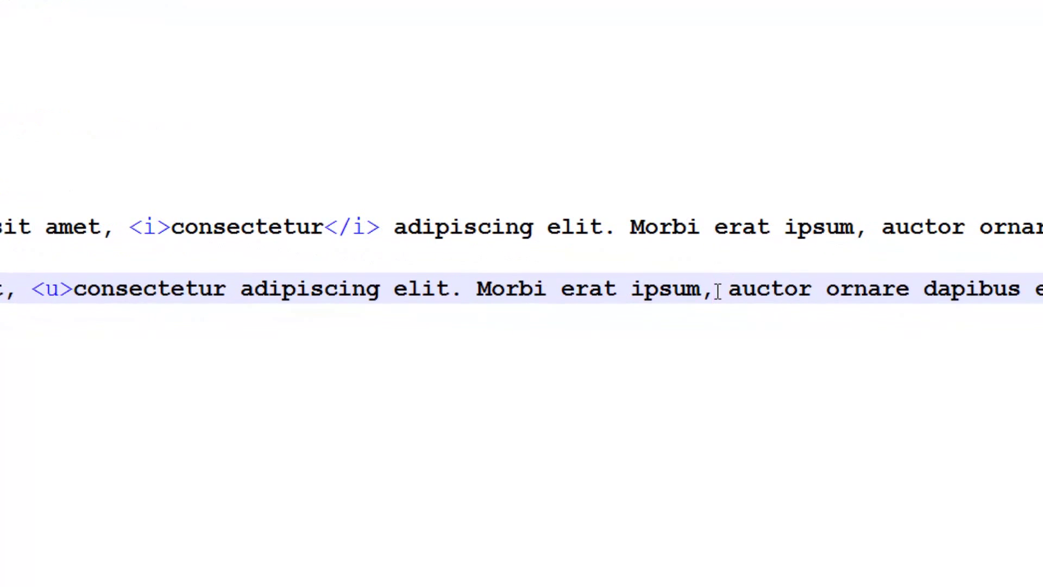
{"action": "left_click", "coordinate": [717, 291]}
{"action": "type", "text": "</u>"}
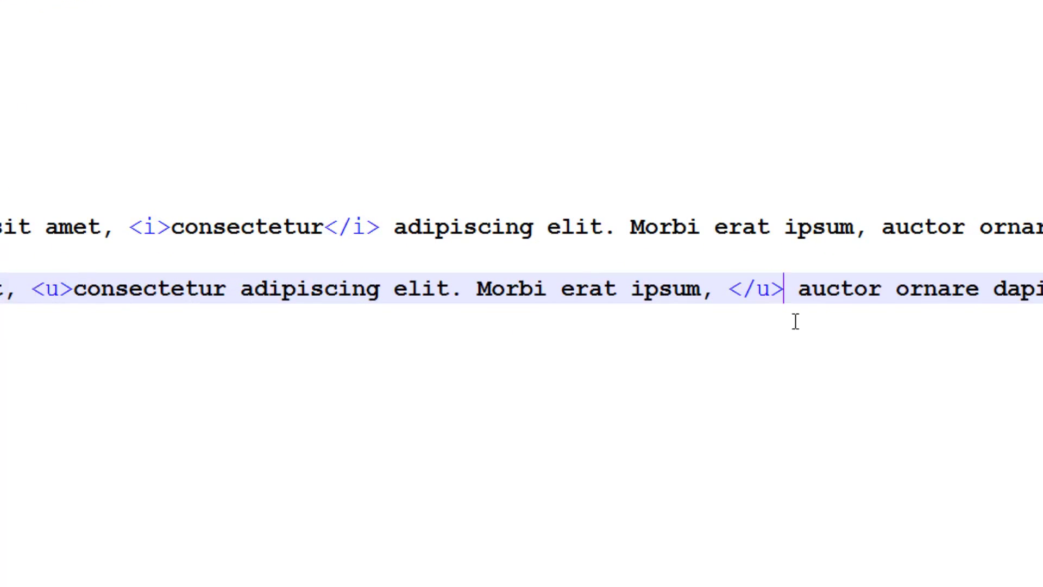
{"action": "left_click", "coordinate": [753, 295]}
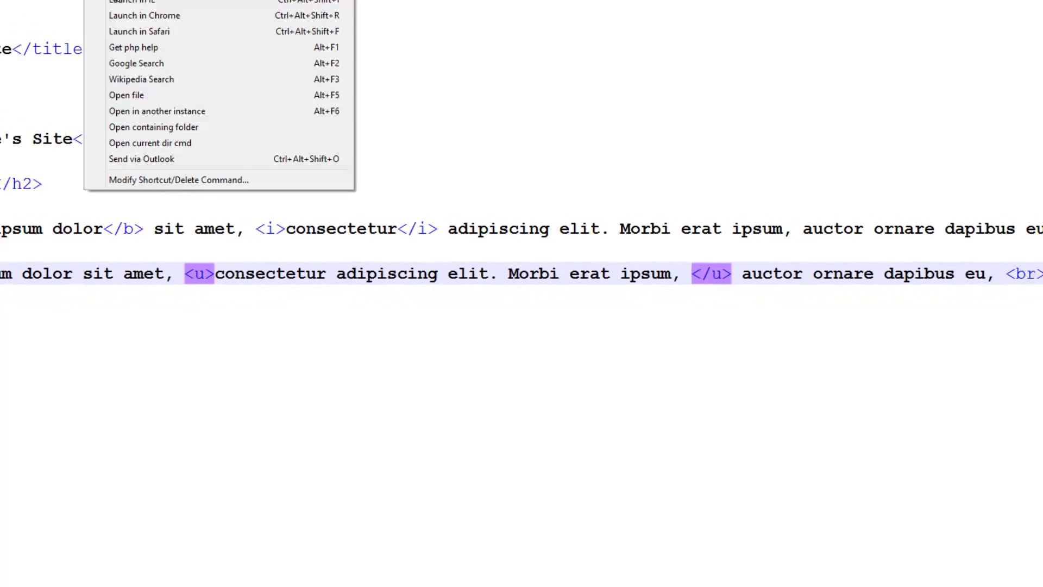
Preview in Chrome, inspect the bold, italic and underlined phrases, then return to Notepad++
{"action": "left_click", "coordinate": [255, 75]}
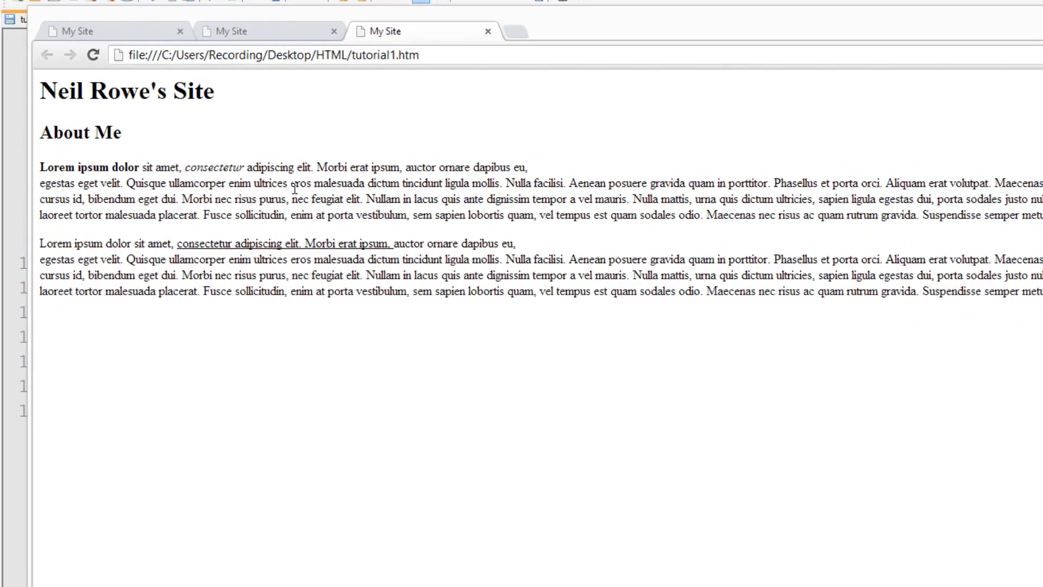
{"action": "left_click_drag", "start_coordinate": [173, 243], "coordinate": [411, 241]}
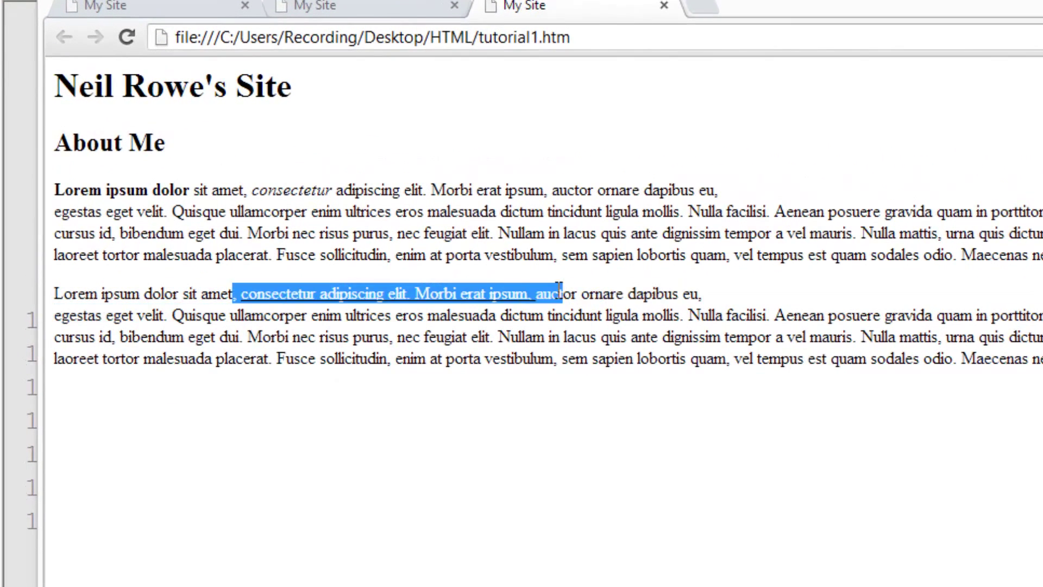
{"action": "left_click", "coordinate": [559, 292]}
{"action": "left_click_drag", "start_coordinate": [73, 193], "coordinate": [186, 193]}
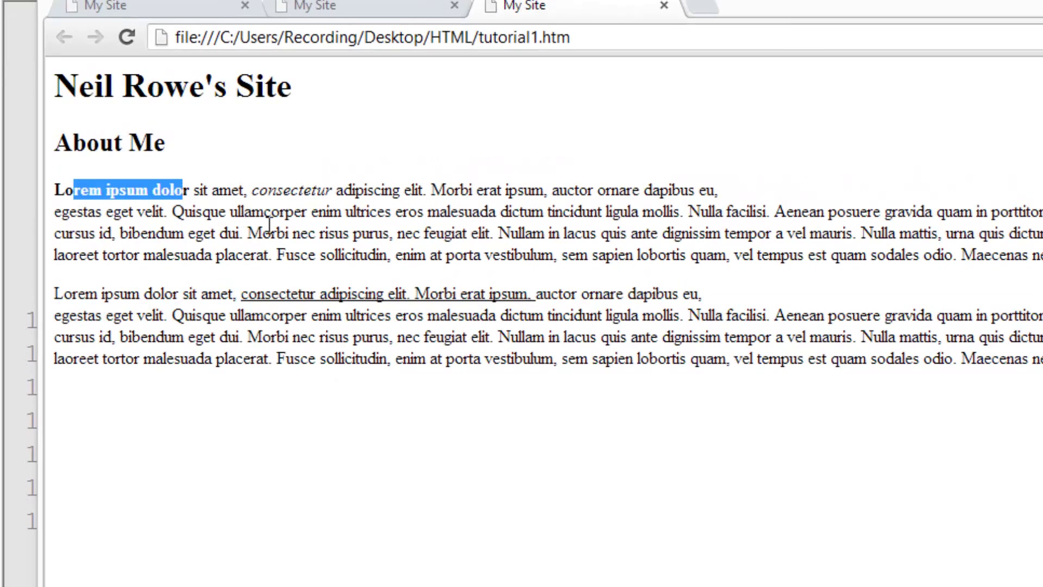
{"action": "left_click_drag", "start_coordinate": [268, 193], "coordinate": [342, 198]}
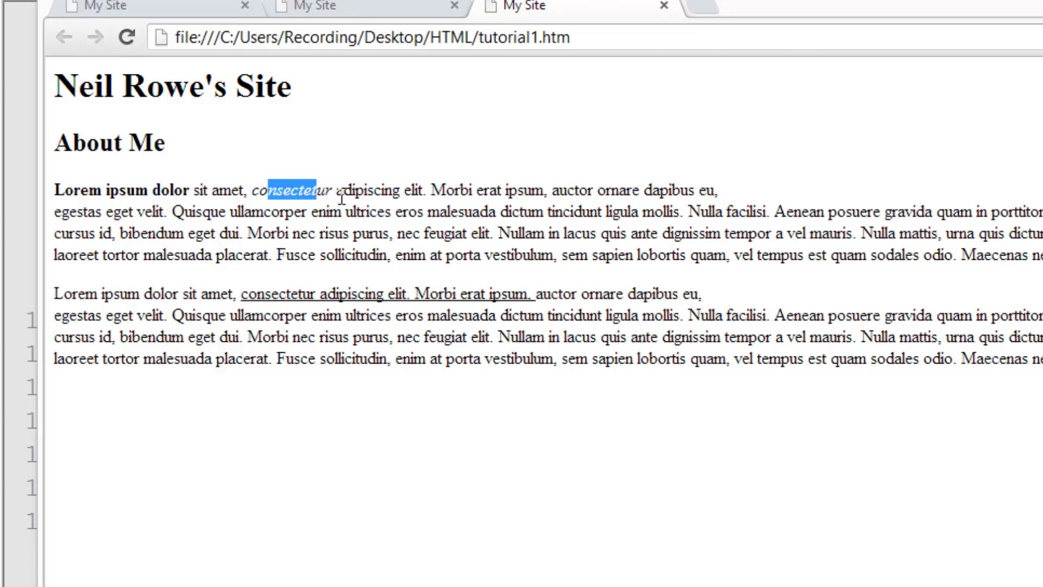
{"action": "left_click", "coordinate": [718, 339]}
{"action": "mouse_move", "coordinate": [447, 359]}
{"action": "left_mouse_down"}
{"action": "mouse_move", "coordinate": [1036, 359]}
{"action": "mouse_move", "coordinate": [51, 88]}
{"action": "left_mouse_up"}
{"action": "left_click", "coordinate": [1035, 358]}
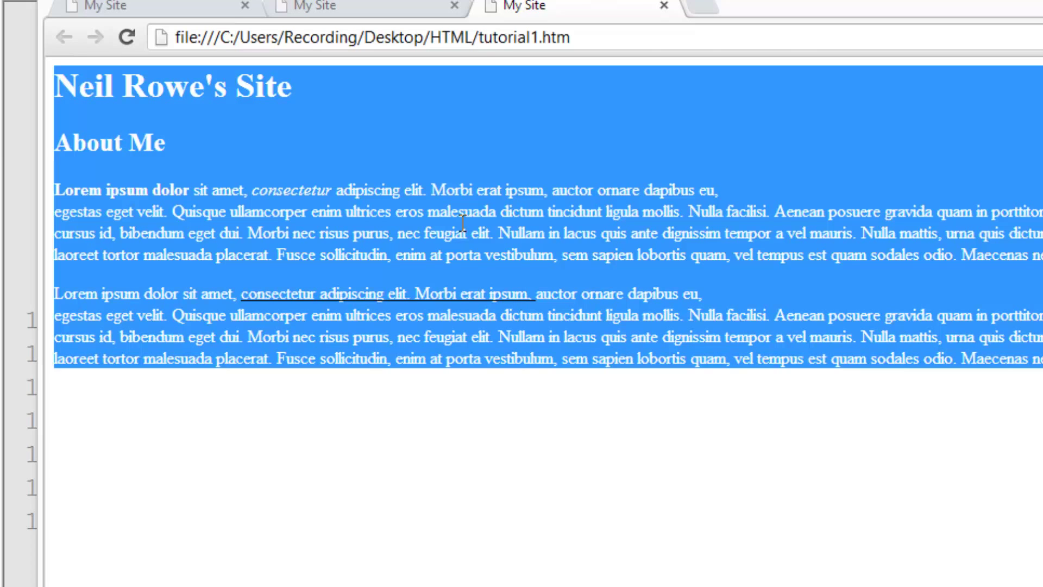
{"action": "key", "text": "alt+Tab"}
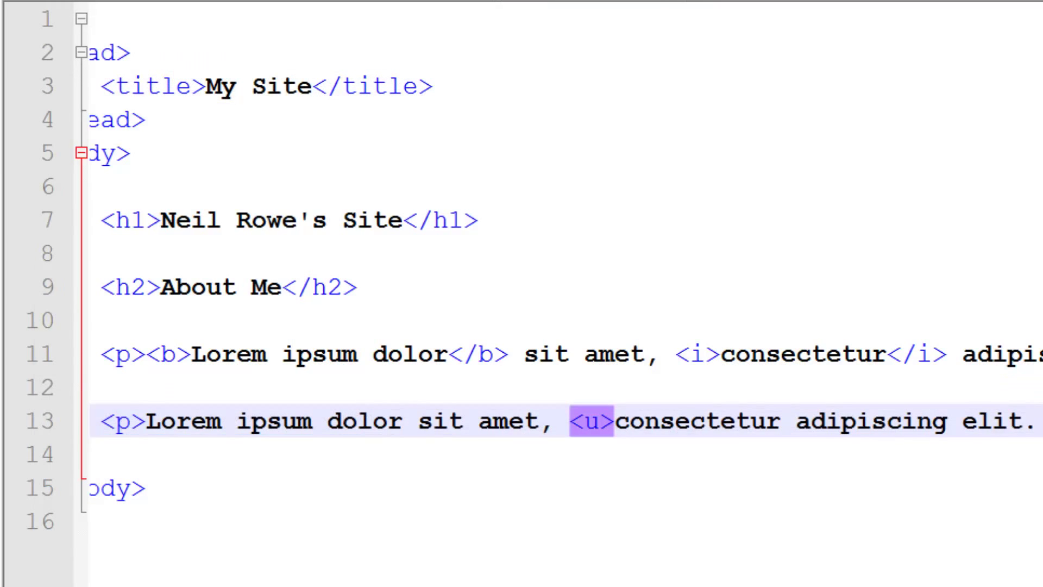